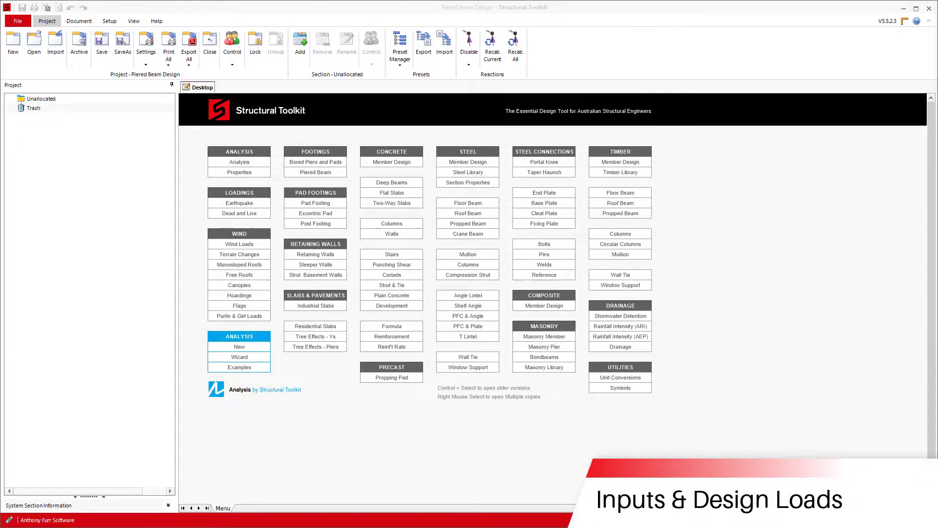
# Step: Open a new Piered Beam footing design and set the beam depth to 400 mm and the beam width to 300 mm
pyautogui.click(324, 172)
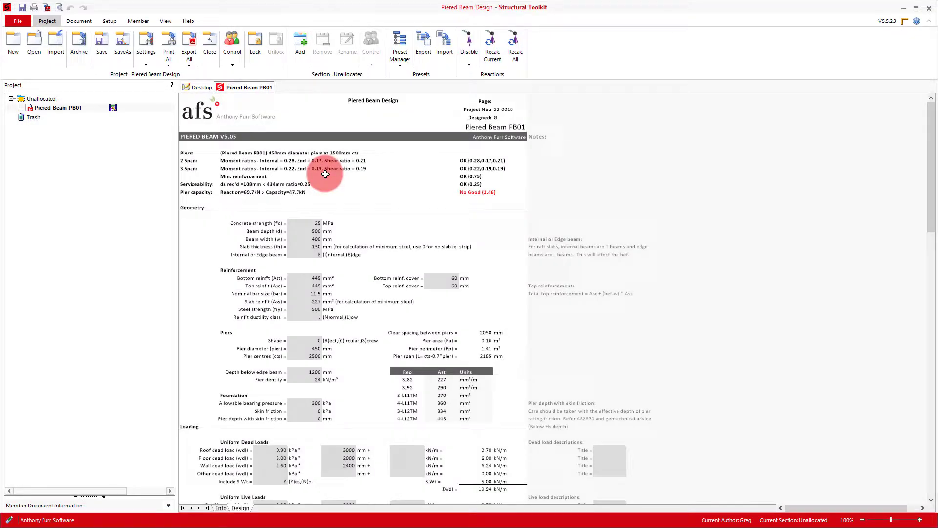
pyautogui.click(509, 288)
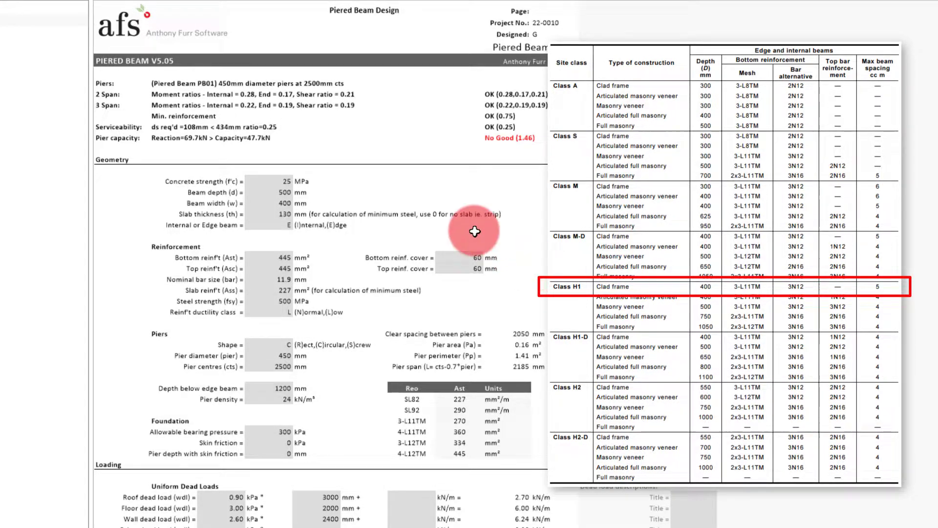
pyautogui.click(293, 192)
pyautogui.write('400')
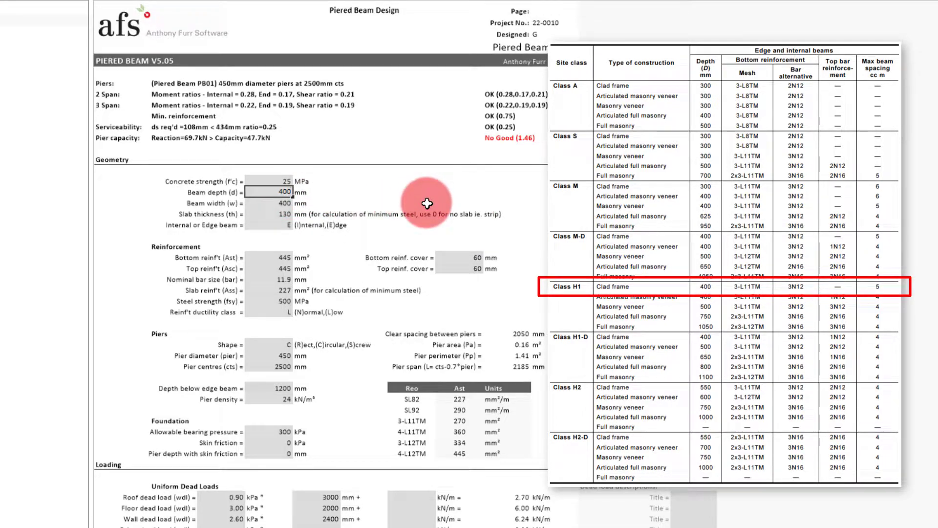
pyautogui.press('Return')
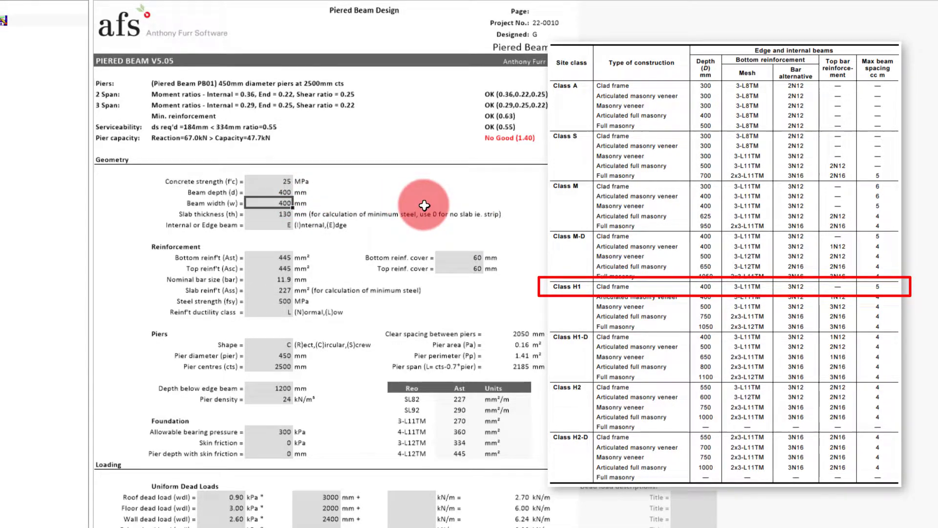
pyautogui.write('300')
pyautogui.press('Return')
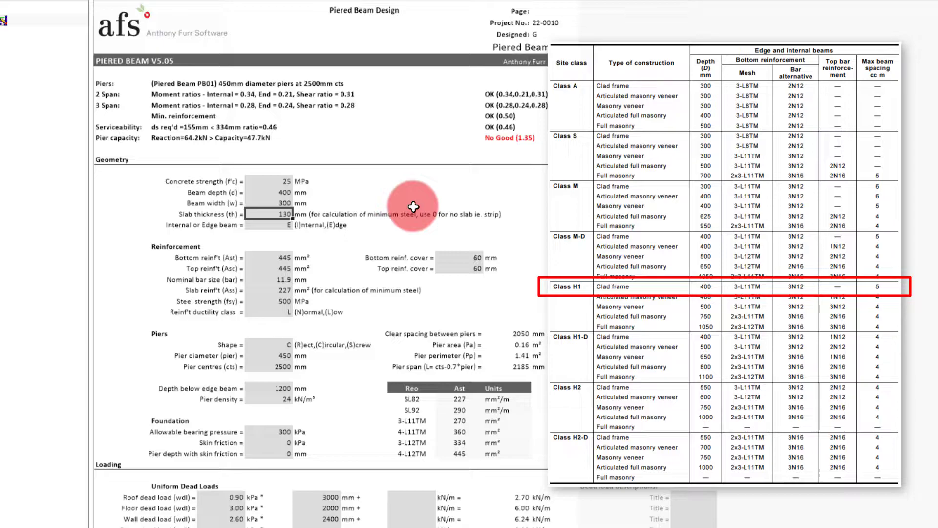
# Step: Set the bottom and top reinforcement areas to 270 mm² each and the nominal bar size to 10.7 mm
pyautogui.click(276, 258)
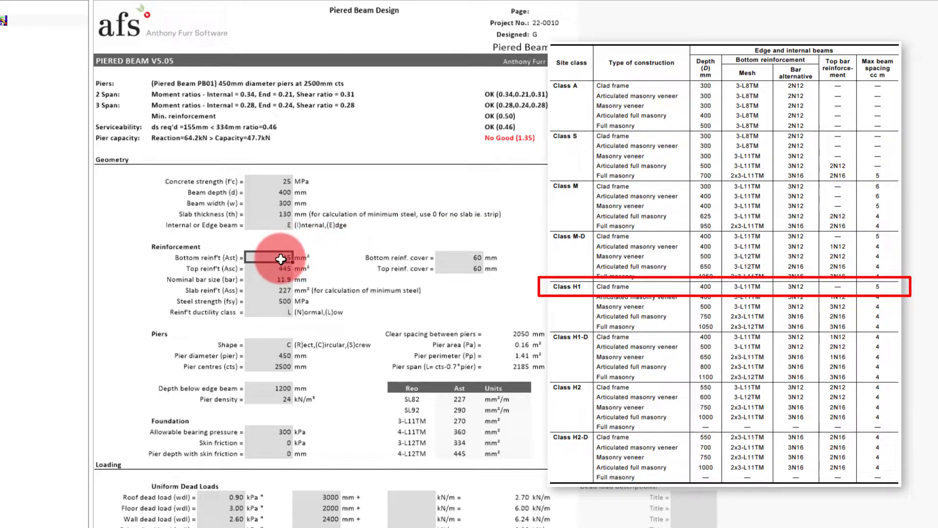
pyautogui.write('270')
pyautogui.press('Return')
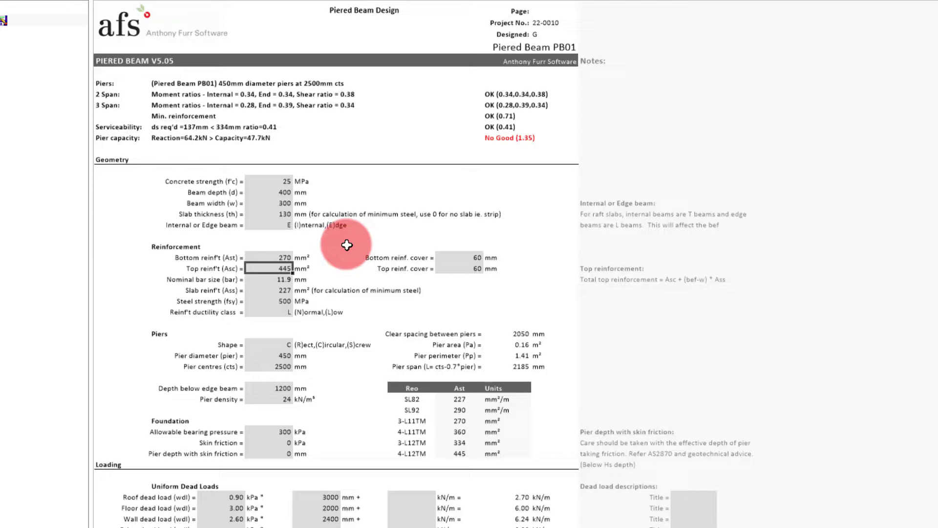
pyautogui.write('270')
pyautogui.press('Return')
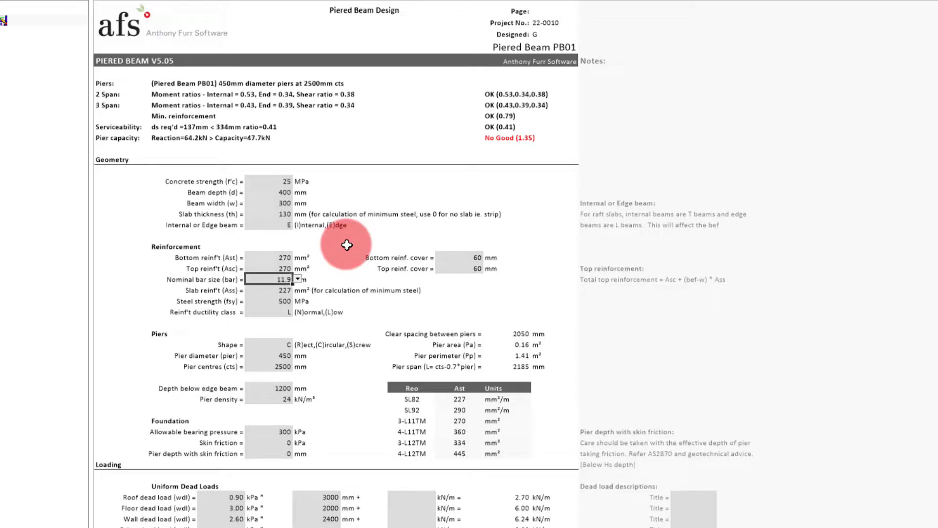
pyautogui.click(297, 278)
pyautogui.click(283, 296)
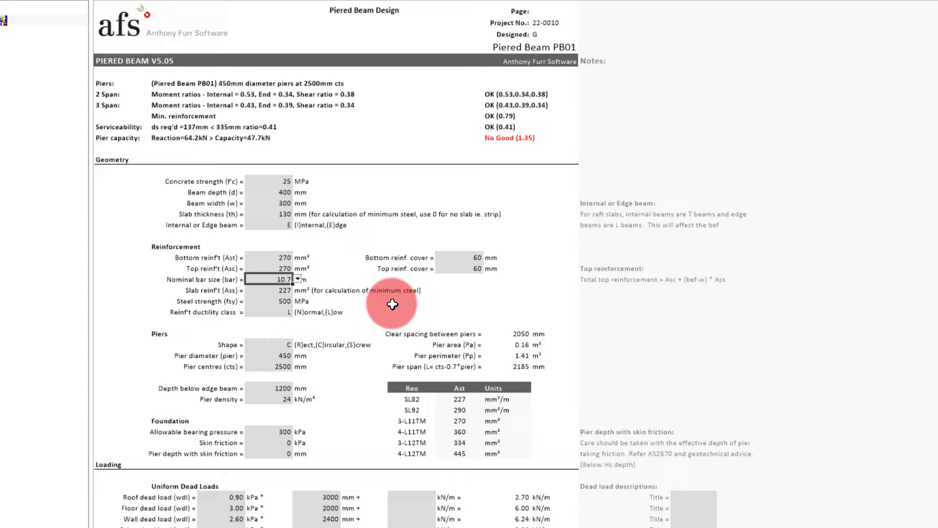
# Step: Set the pier centres to 2000 mm and the pier depth below the edge beam to 1250 mm
pyautogui.click(267, 366)
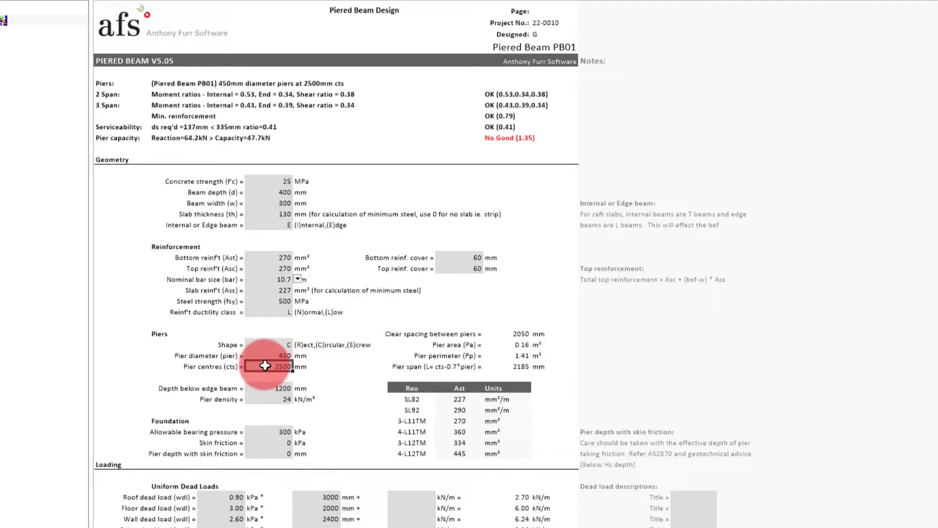
pyautogui.write('2000')
pyautogui.press('Return')
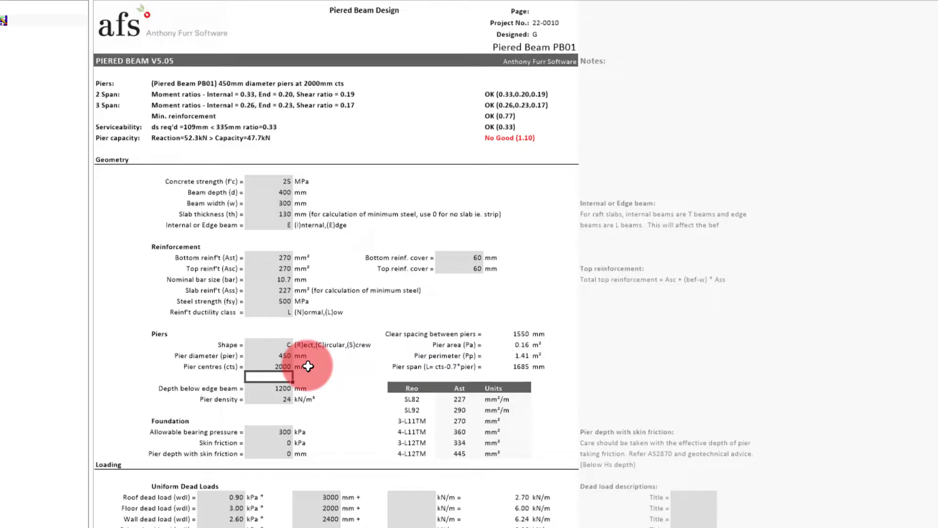
pyautogui.press('Down')
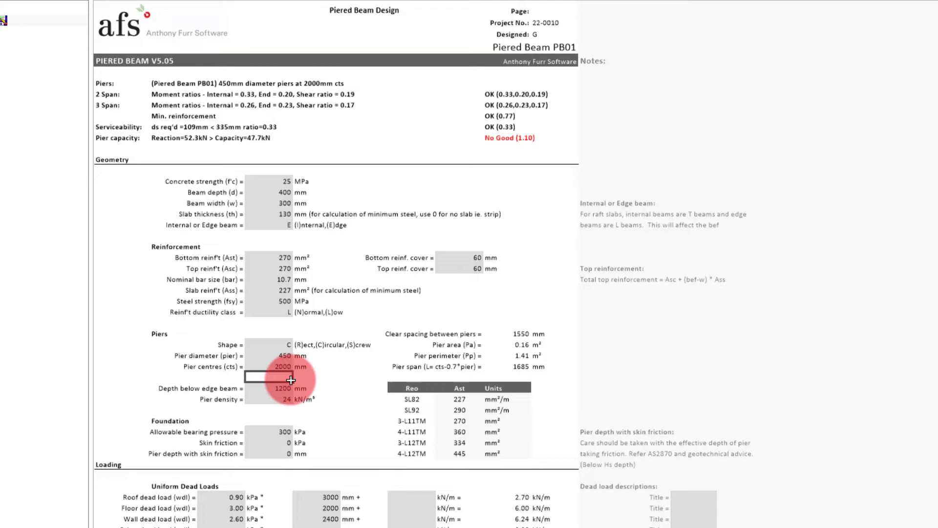
pyautogui.write('1250')
pyautogui.press('Return')
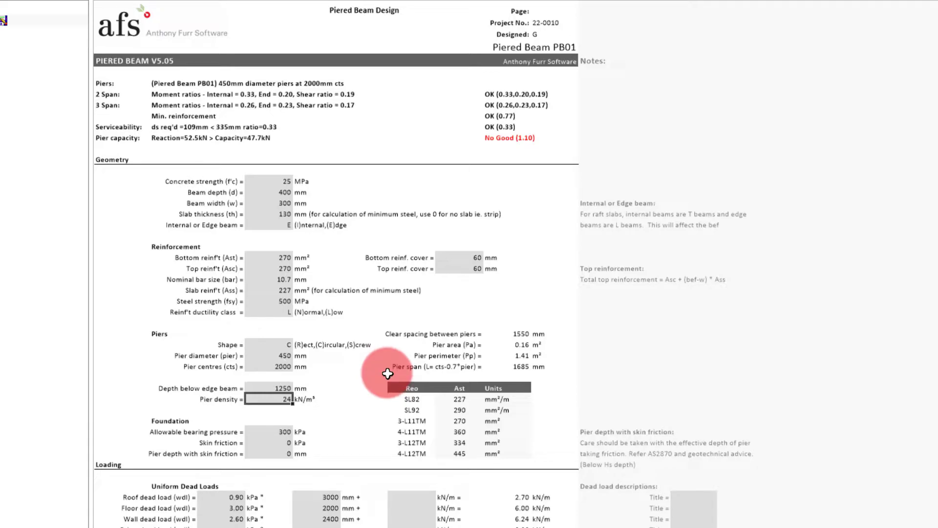
# Step: Set the foundation's allowable bearing pressure to 250 kPa
pyautogui.click(272, 432)
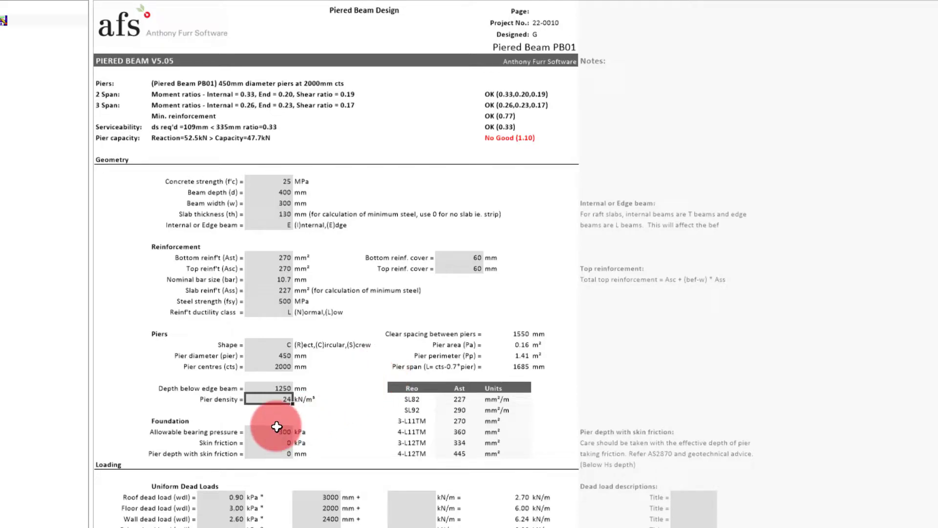
pyautogui.write('250')
pyautogui.press('Return')
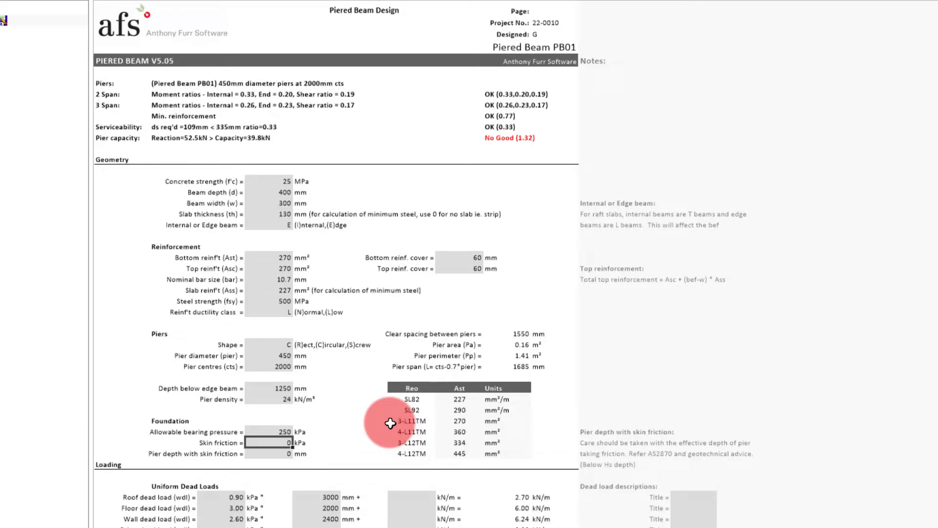
# Step: Set the uniform roof dead load to 0.4 kPa over a width of 1400 mm
pyautogui.scroll(-6, 373, 408)
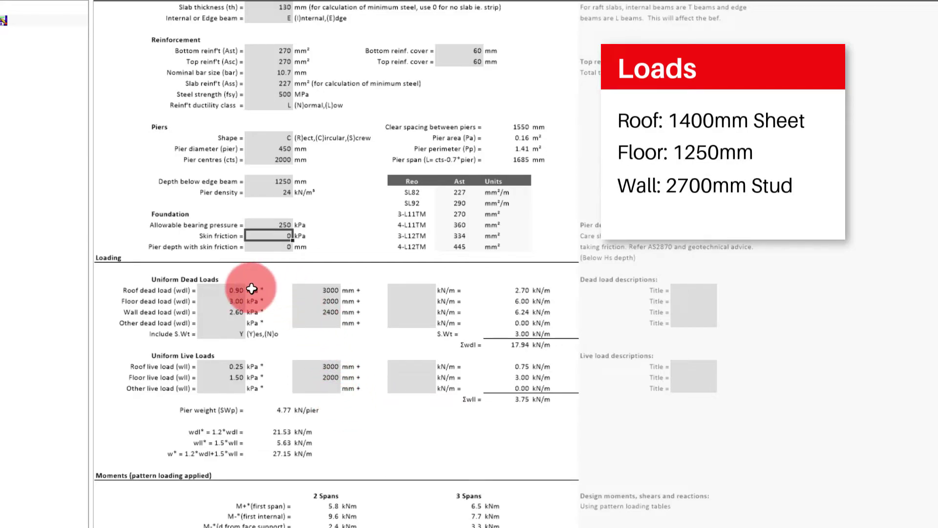
pyautogui.click(236, 290)
pyautogui.write('0.4')
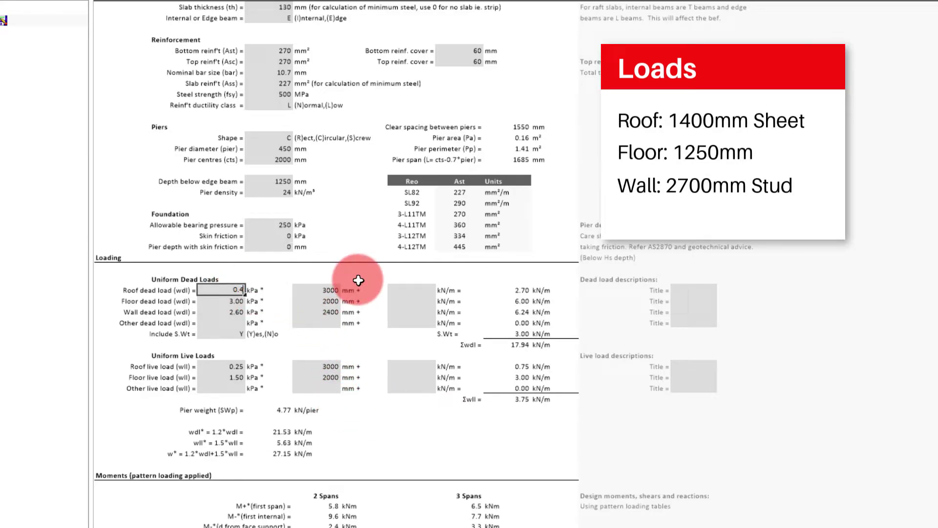
pyautogui.press('Tab')
pyautogui.write('1400')
pyautogui.press('Return')
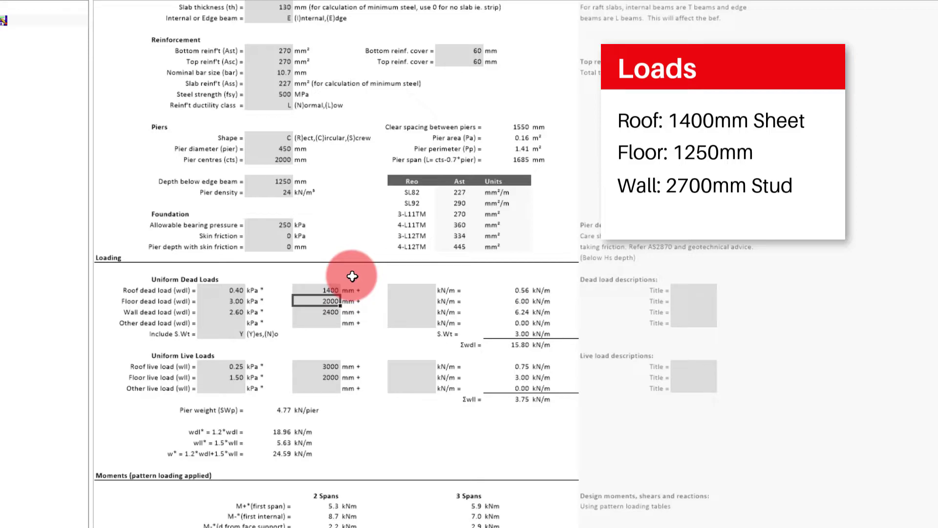
# Step: Set the uniform floor dead load to 0.5 kPa over a width of 1250 mm
pyautogui.click(224, 300)
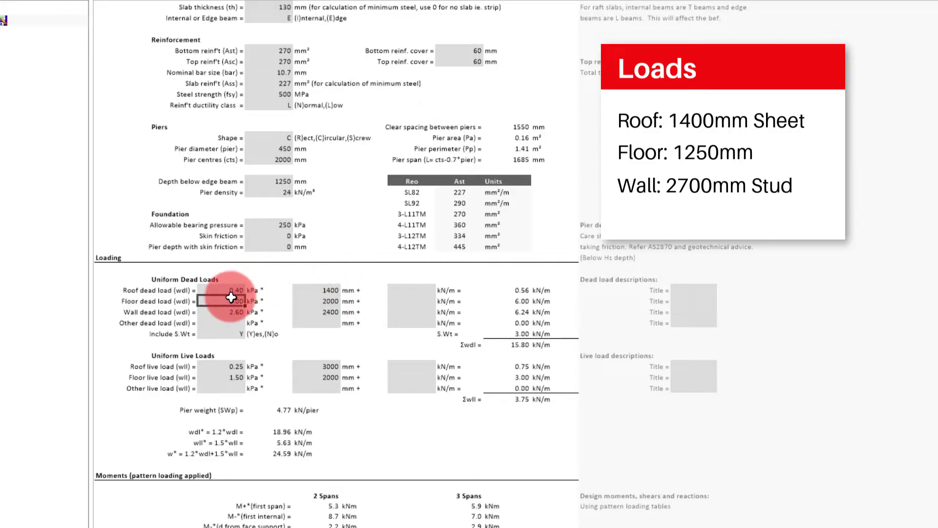
pyautogui.write('0.5')
pyautogui.press('Tab')
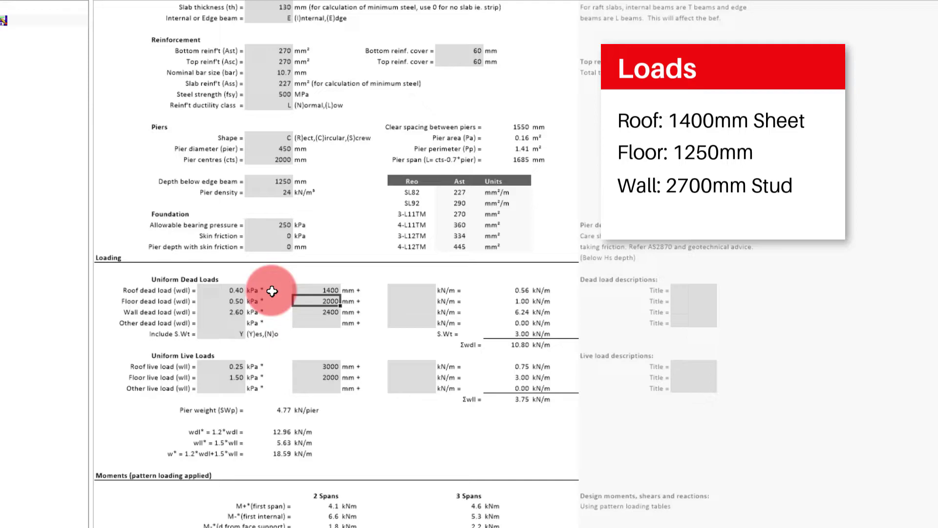
pyautogui.write('1250')
pyautogui.press('Return')
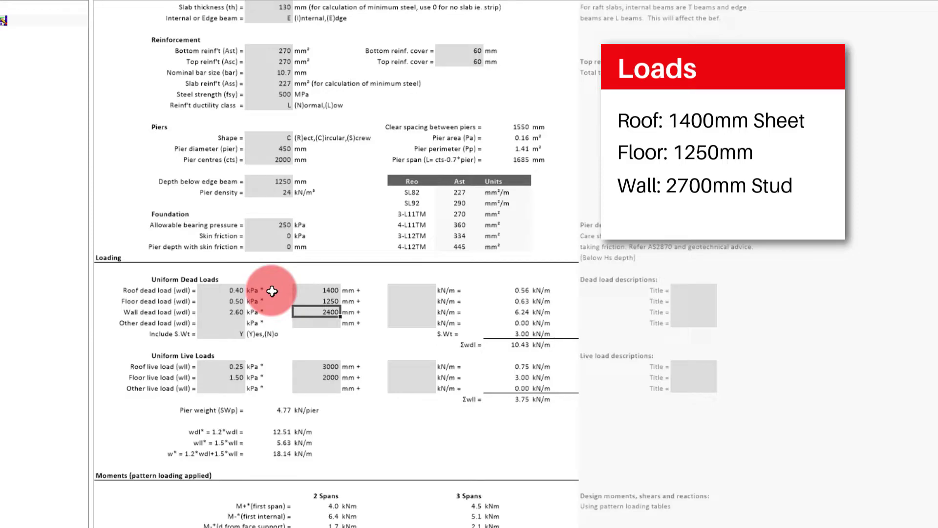
# Step: Set the uniform wall dead load to 0.5 kPa over a height of 2700 mm
pyautogui.click(230, 312)
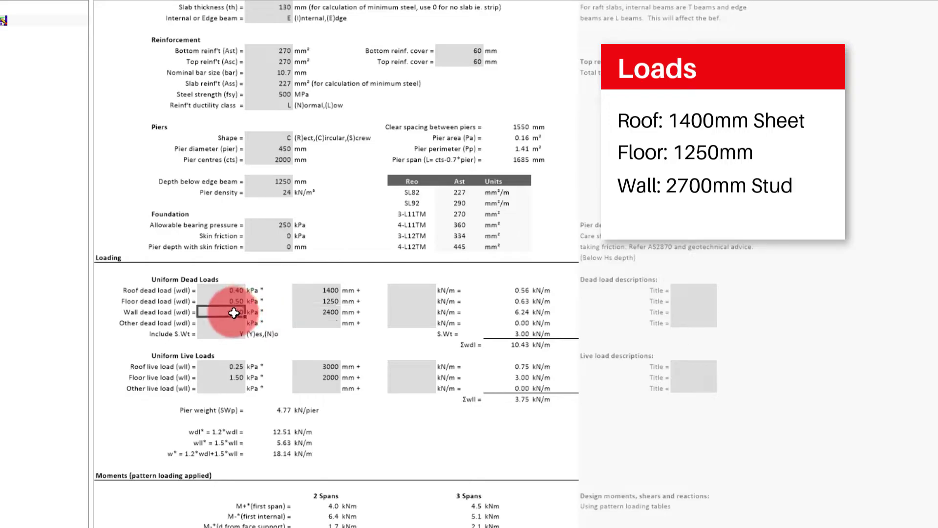
pyautogui.write('0.5')
pyautogui.press('Tab')
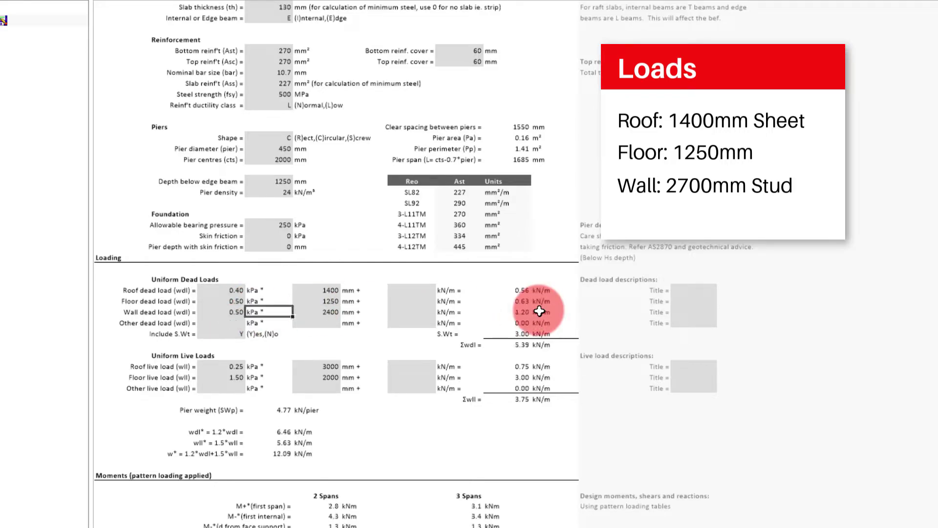
pyautogui.write('2700')
pyautogui.press('Return')
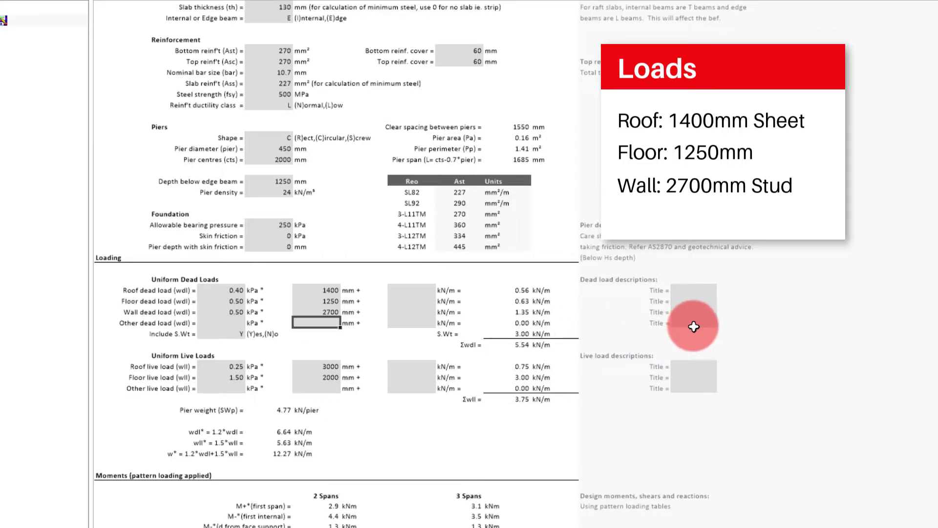
# Step: Give the fourth dead load, "Other dead load", the description title "Slab dead load"
pyautogui.click(708, 320)
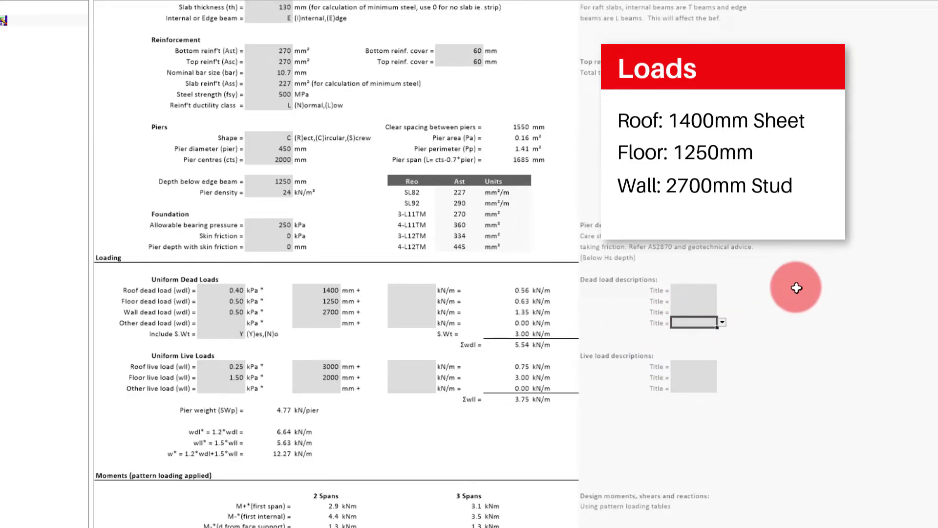
pyautogui.write('Slab d')
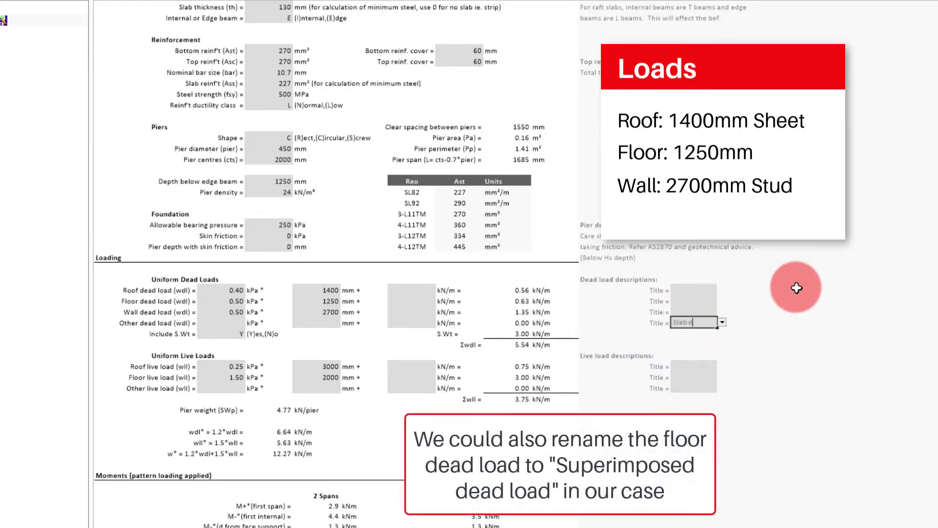
pyautogui.write('ead load')
pyautogui.press('Return')
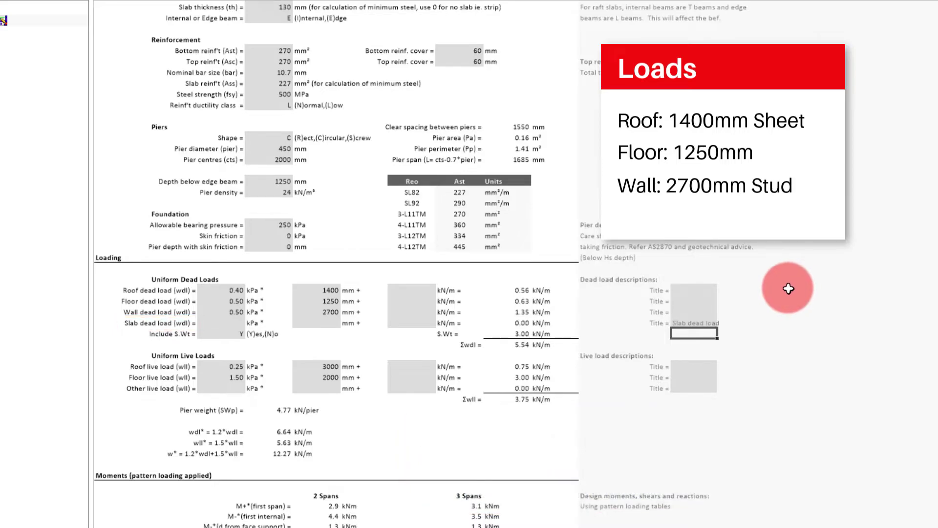
# Step: Enter the slab dead load as the formula =0.13*25 kPa and apply it over a width of 1250 mm
pyautogui.click(220, 322)
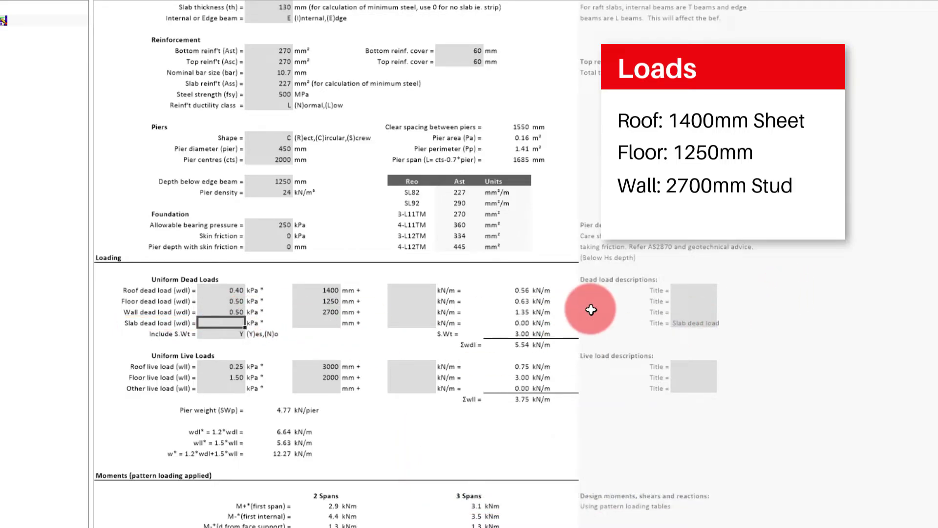
pyautogui.write('=0.13*')
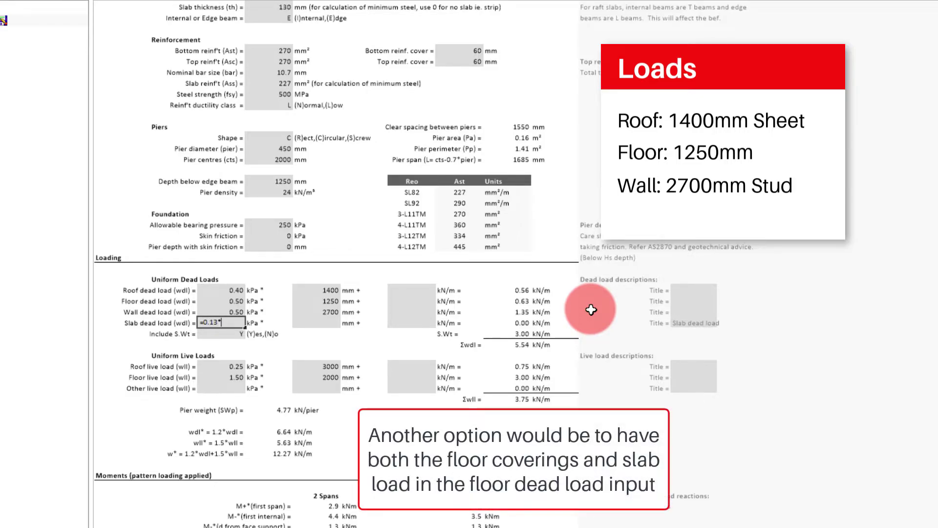
pyautogui.write('25')
pyautogui.press('Return')
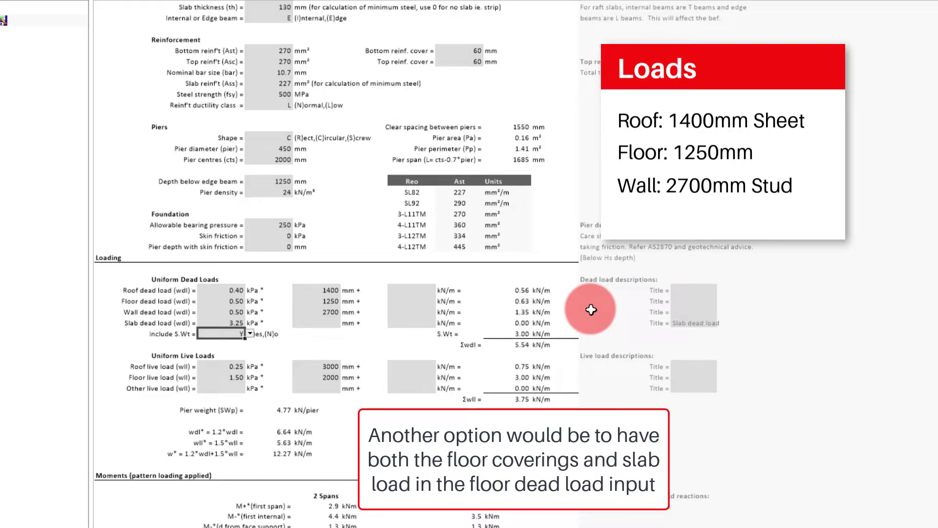
pyautogui.click(318, 322)
pyautogui.write('12')
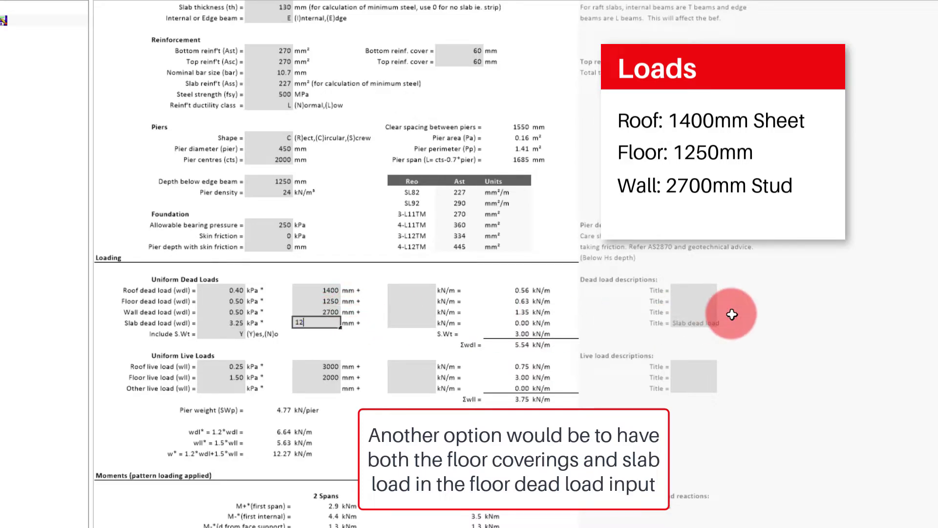
pyautogui.write('50')
pyautogui.press('Return')
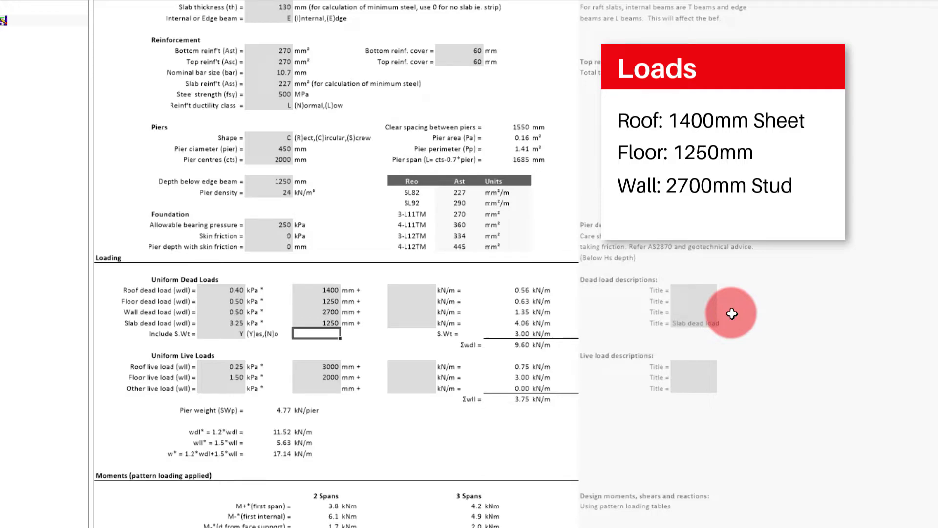
# Step: Set the live load widths to 1400 mm for the roof and 1250 mm for the floor
pyautogui.click(327, 366)
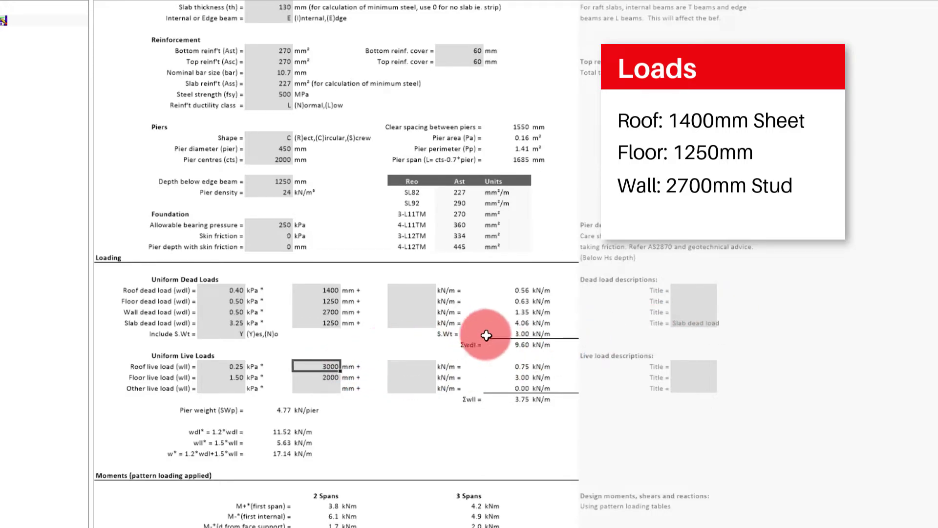
pyautogui.write('1400')
pyautogui.press('Return')
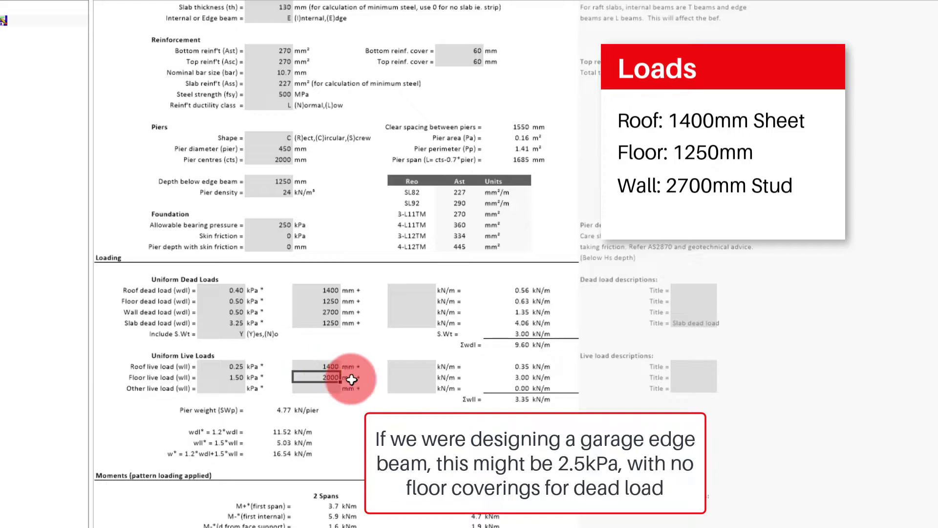
pyautogui.write('1250')
pyautogui.press('Return')
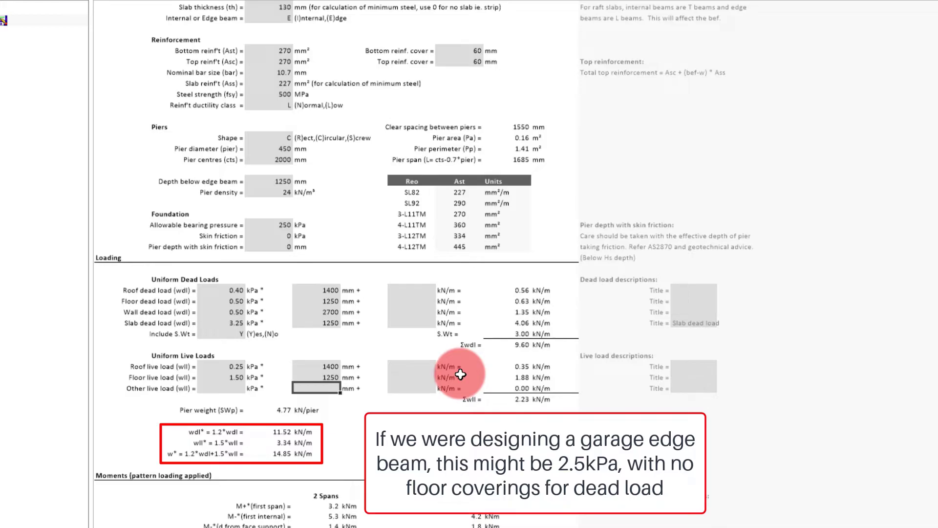
# Step: Review the design sheet's moments, bending and shear strength, pier capacity and serviceability checks, ending at the design summary
pyautogui.scroll(-5, 461, 374)
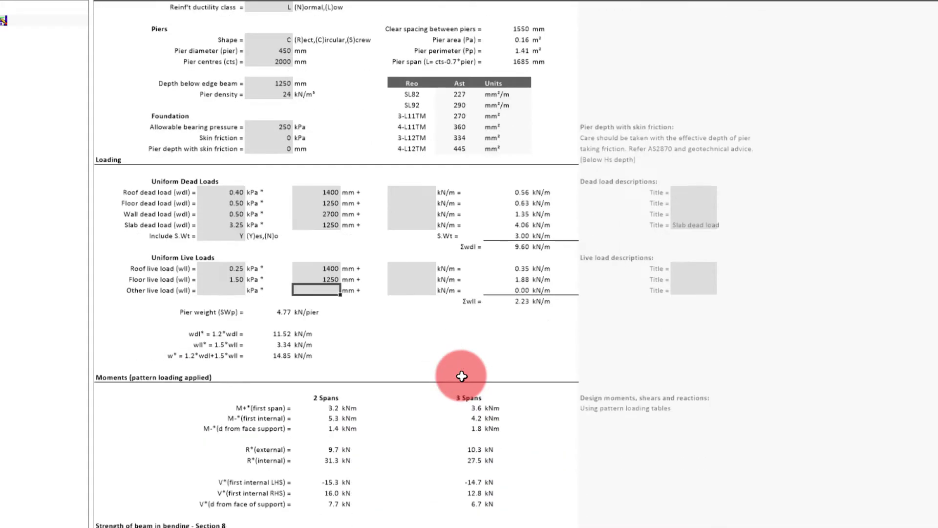
pyautogui.scroll(-1, 461, 376)
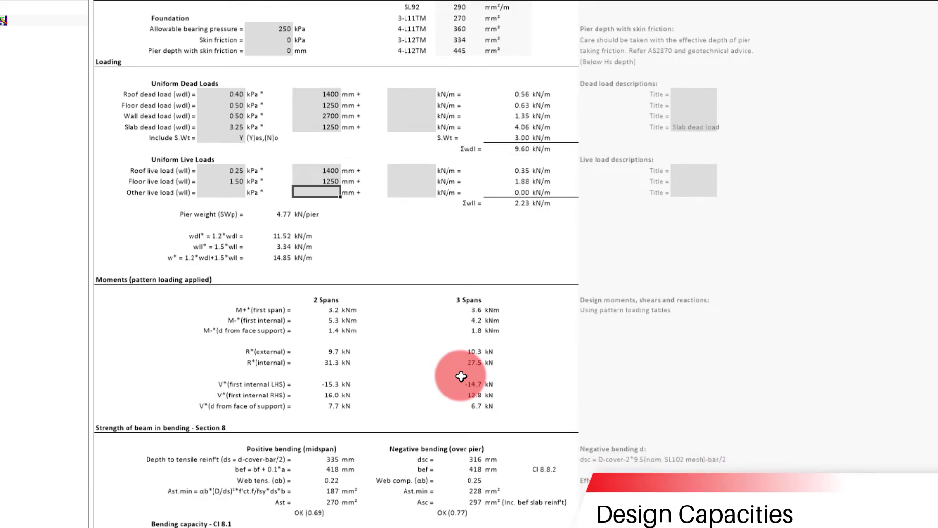
pyautogui.scroll(-9, 462, 376)
pyautogui.scroll(-3, 461, 376)
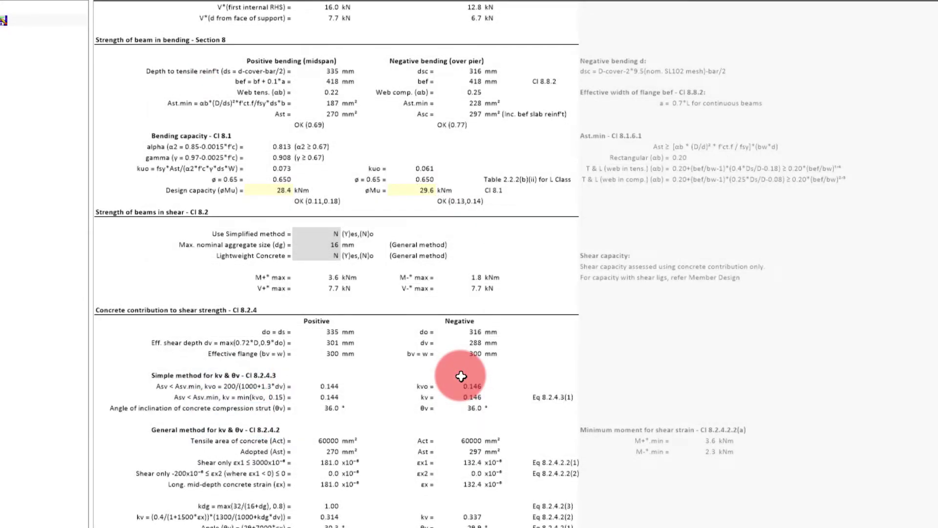
pyautogui.scroll(-4, 461, 376)
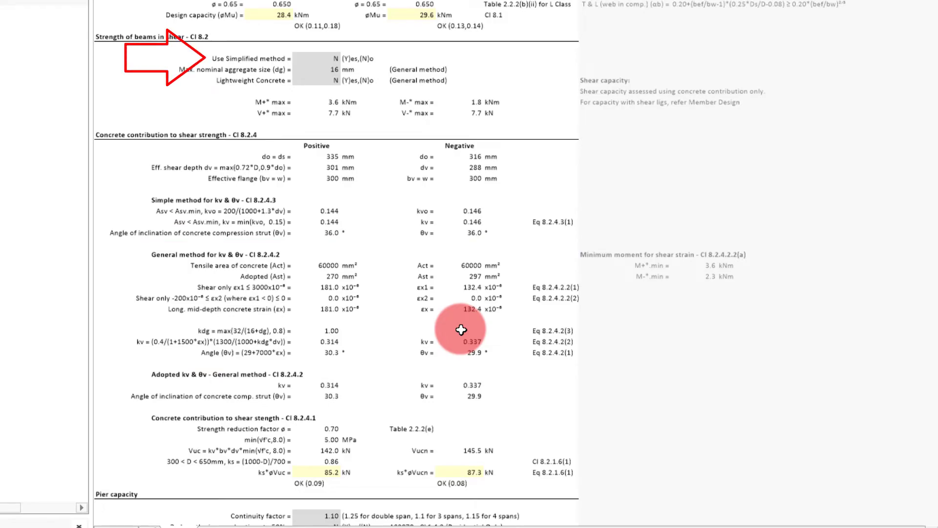
pyautogui.scroll(-9, 462, 330)
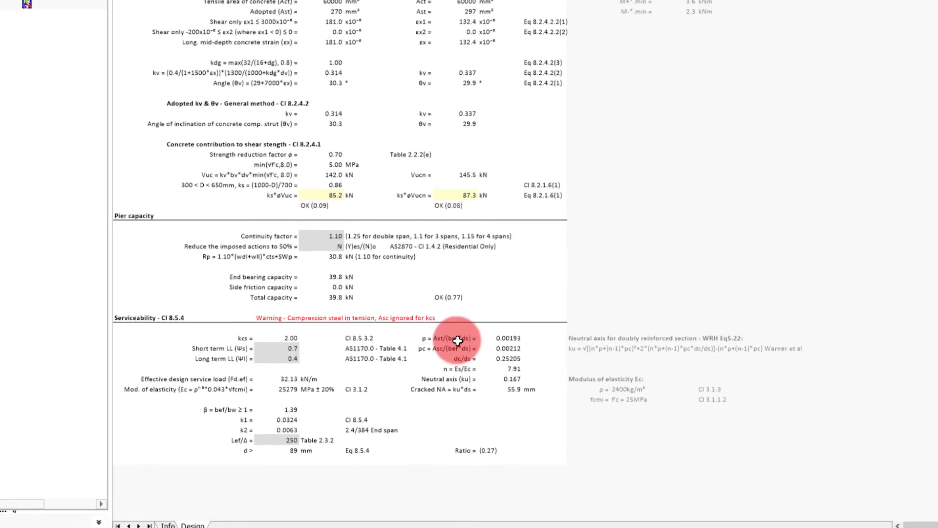
pyautogui.moveTo(932, 411); pyautogui.dragTo(932, 147)
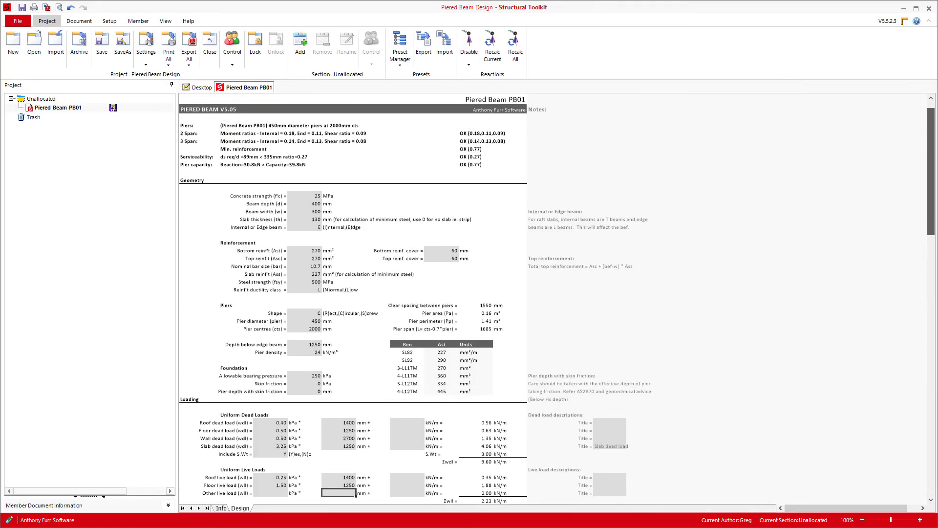